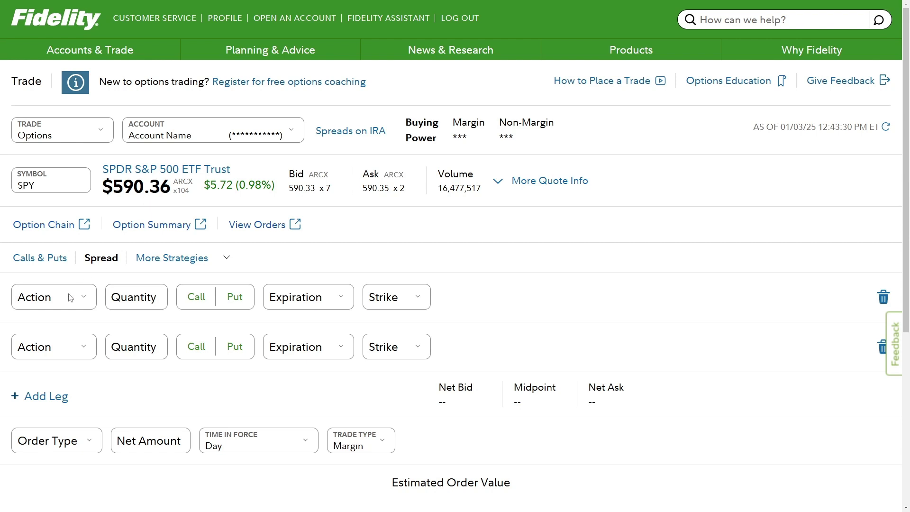
Step: Set the spread's expiration to Jan 17, 2025
click(43, 304)
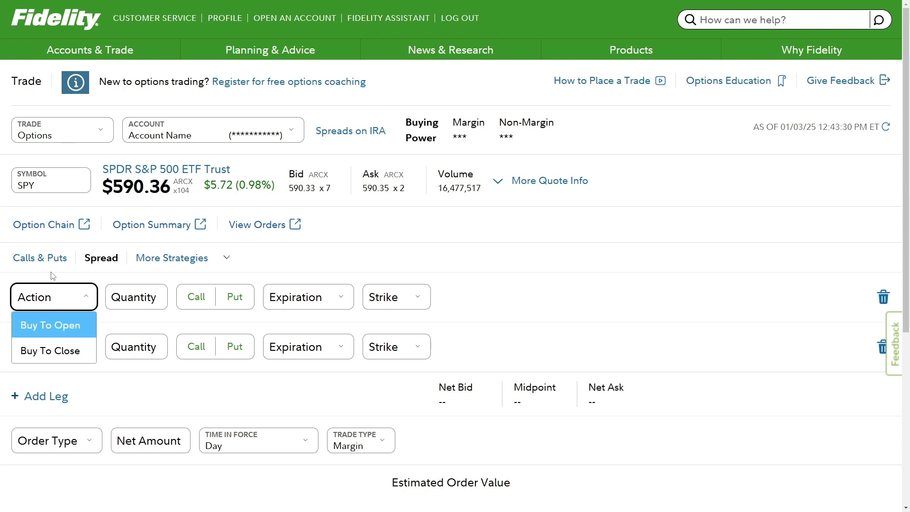
click(380, 263)
click(284, 296)
scroll(319, 444, down, 2)
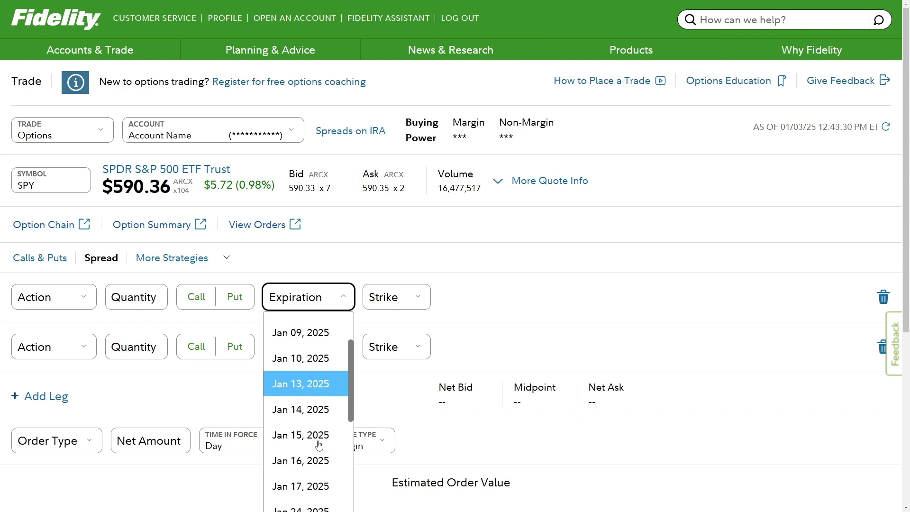
click(308, 486)
Step: Set the first leg's action to Buy To Close with a quantity of 1
click(49, 303)
click(37, 349)
click(124, 296)
text(1)
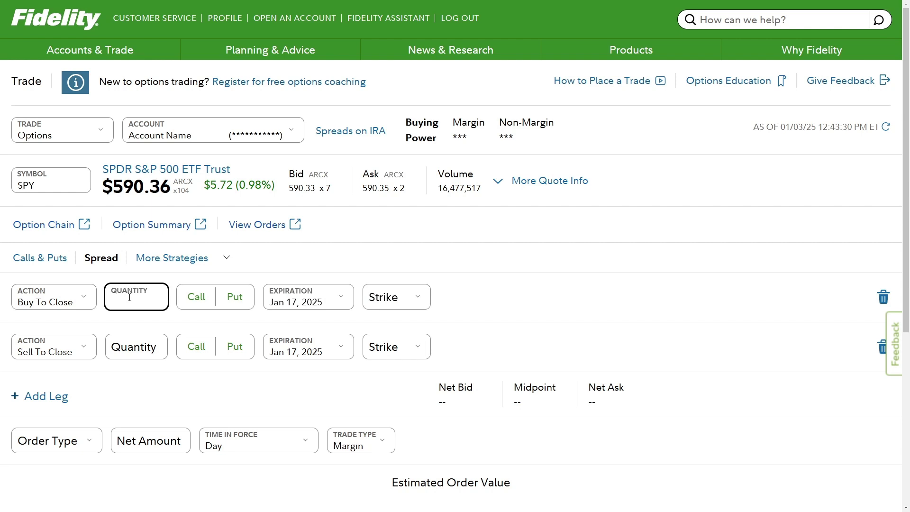
Step: Make the spread's legs puts, with strike 580.00 on the first leg and 585.00 on the second leg
click(234, 297)
click(399, 307)
scroll(408, 360, up, 2)
click(393, 318)
click(397, 346)
scroll(403, 398, up, 3)
click(401, 396)
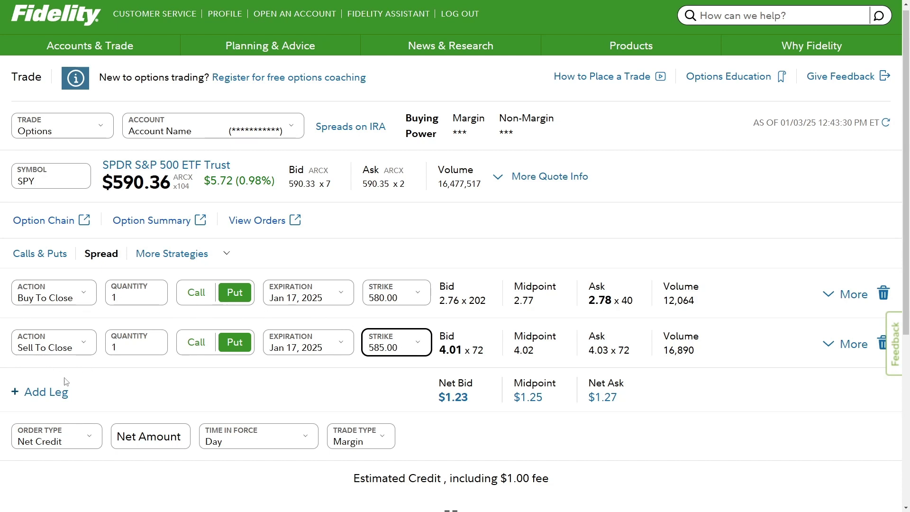
Step: Switch the spread's legs to calls and change the first leg's action to Buy To Open
click(197, 344)
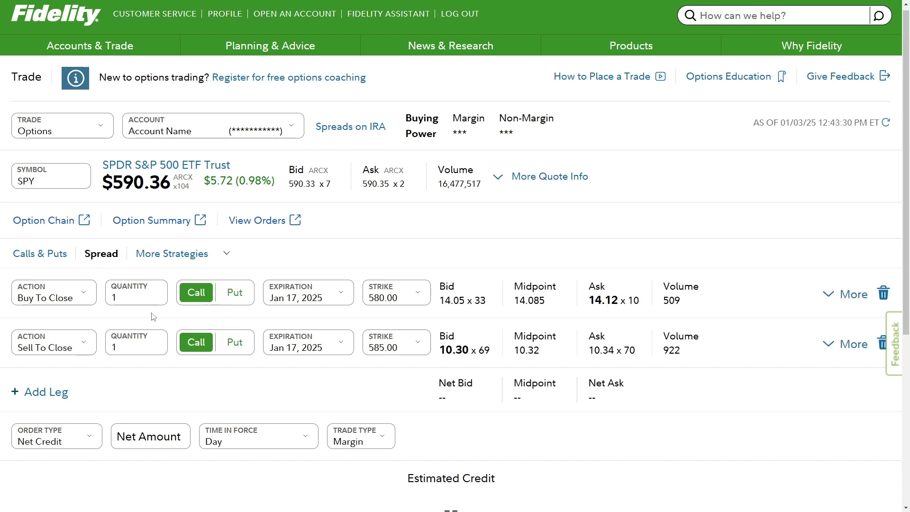
click(72, 304)
click(70, 321)
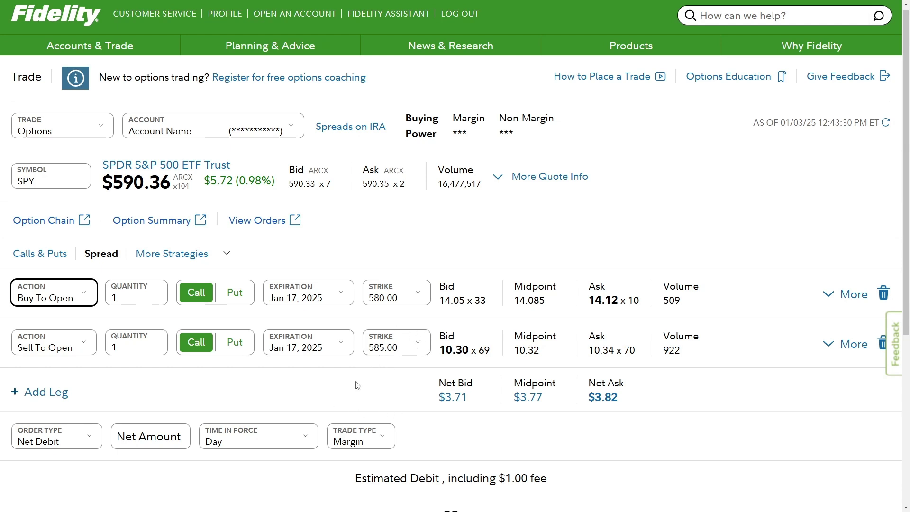
Step: Switch the spread's legs to puts and delete the 580.00 strike leg
click(242, 347)
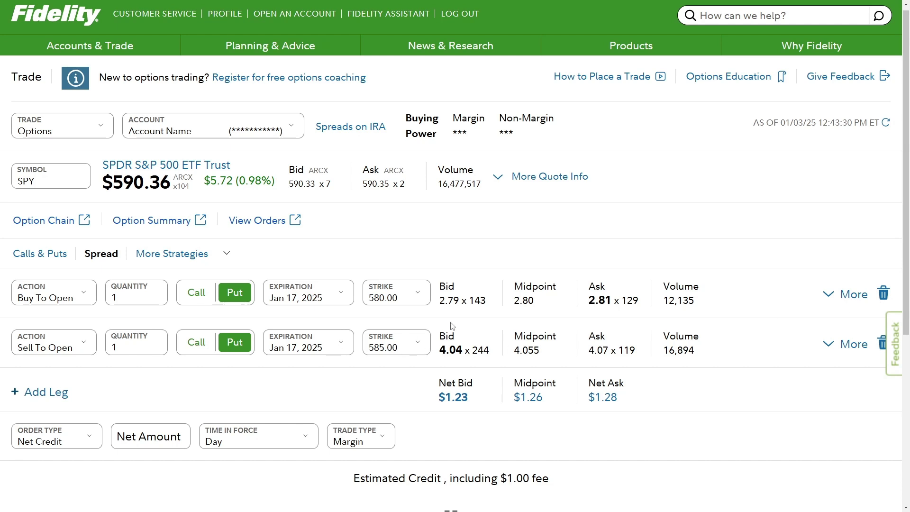
click(883, 293)
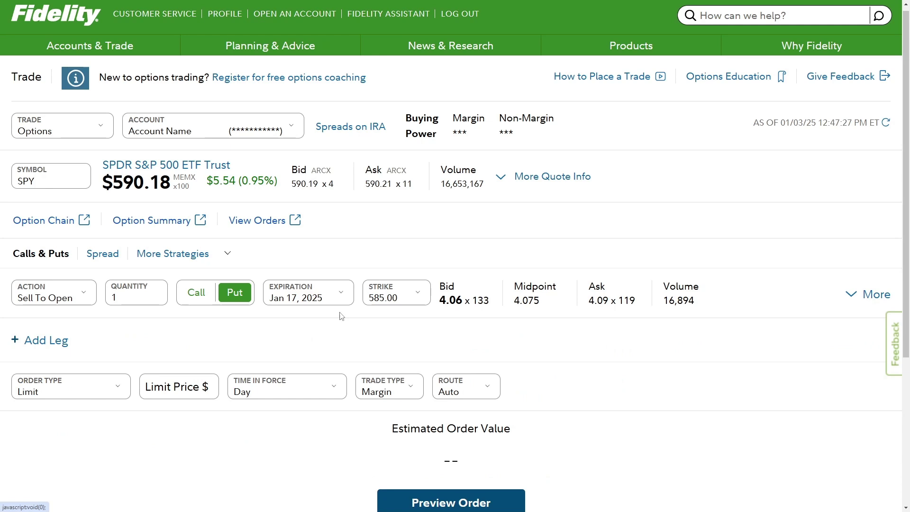
Step: Change the action of the remaining 585.00 put leg to Buy To Close
click(33, 293)
click(52, 347)
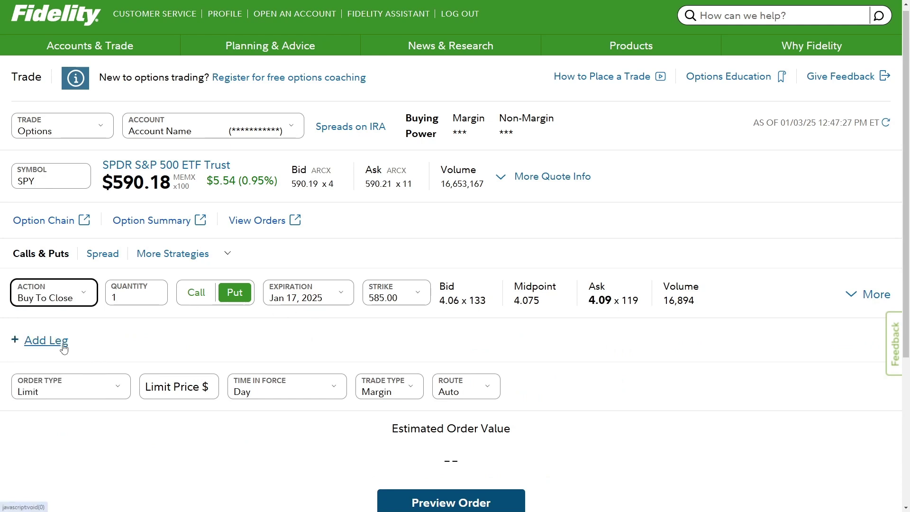
click(263, 329)
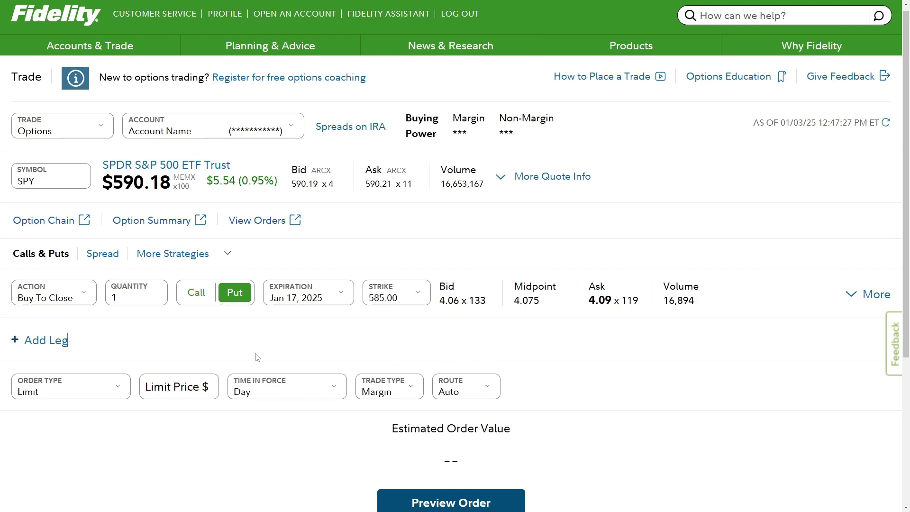
Step: Add a second leg to the order as a Sell To Close put with a quantity of 1
click(41, 343)
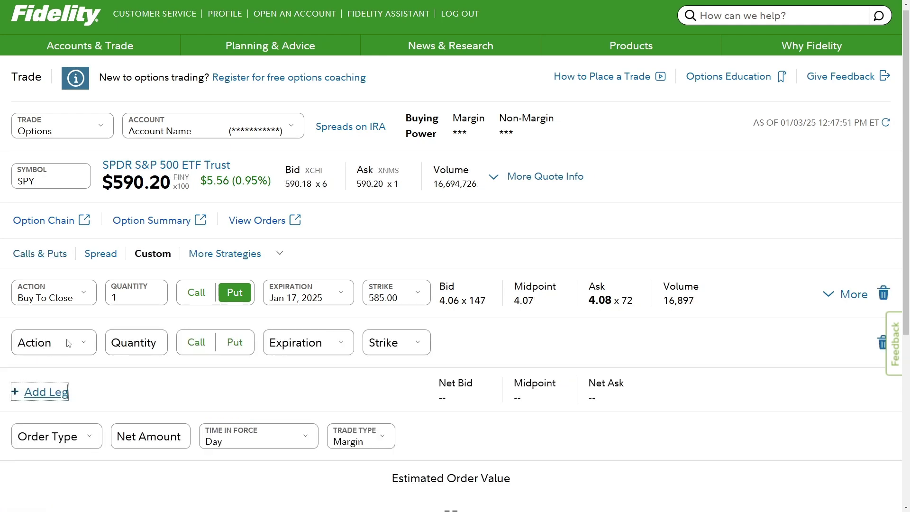
click(69, 344)
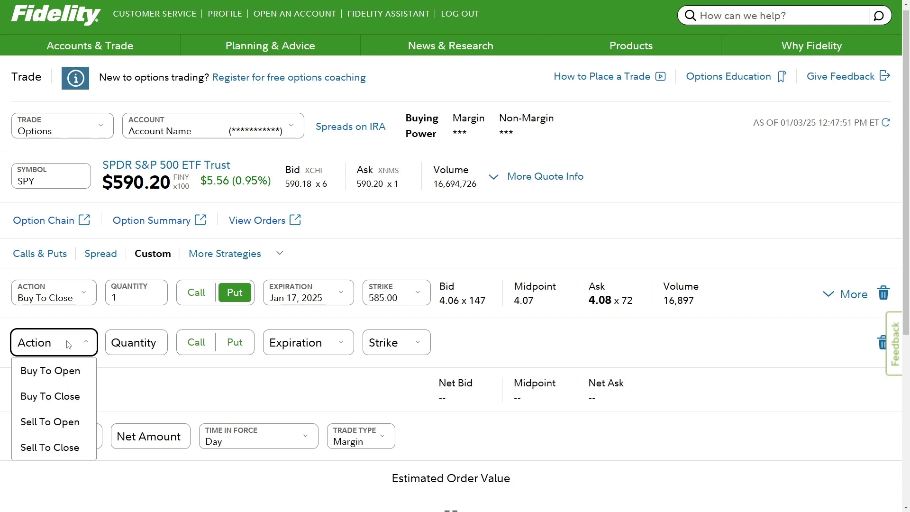
click(75, 444)
click(144, 345)
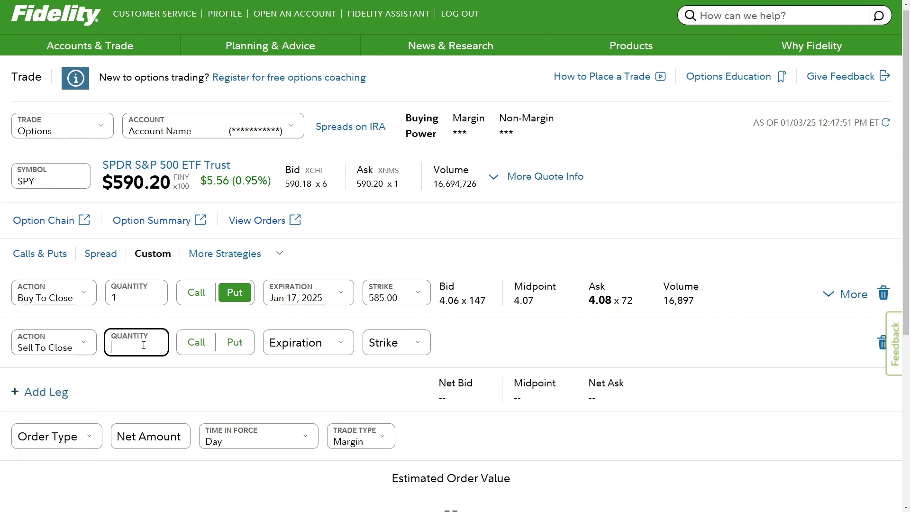
click(235, 342)
Step: Set the second leg's expiration to Jan 17, 2025 and its strike to 580.00
click(306, 342)
scroll(326, 474, down, 3)
scroll(326, 476, down, 2)
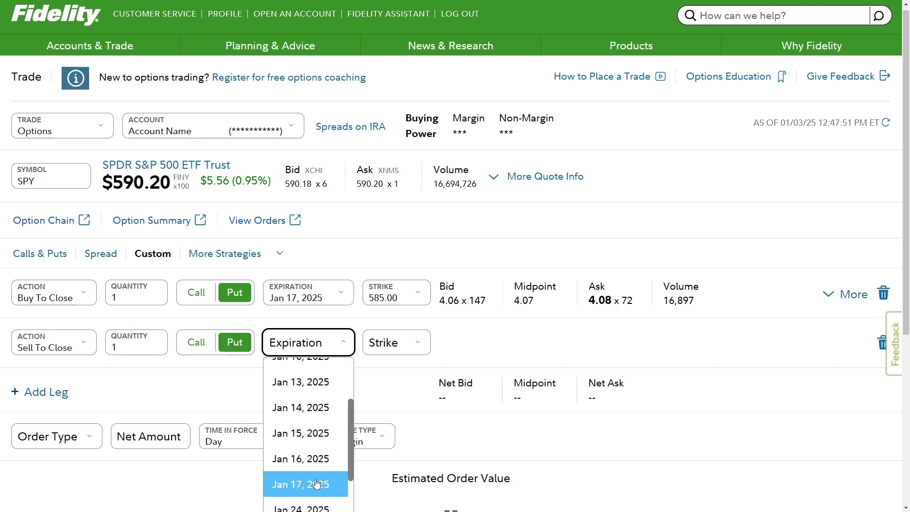
click(311, 484)
click(396, 342)
scroll(399, 427, up, 2)
scroll(398, 427, up, 3)
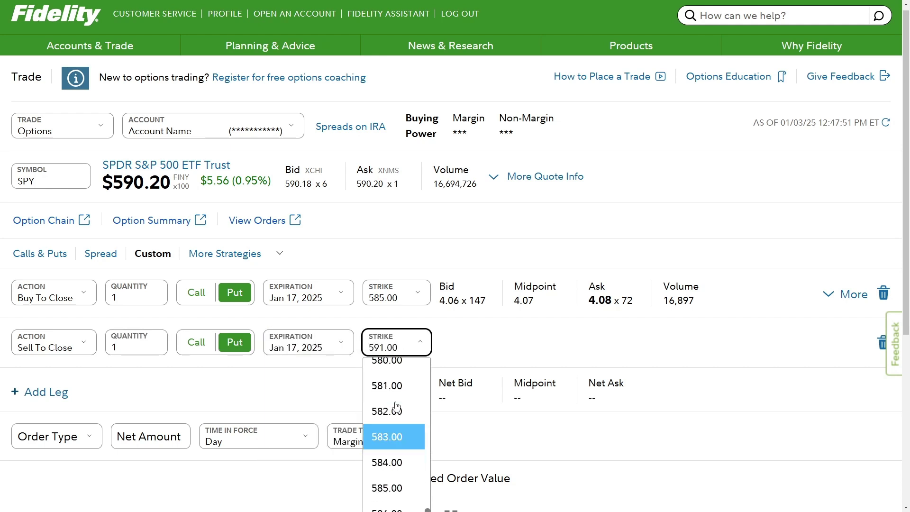
click(398, 365)
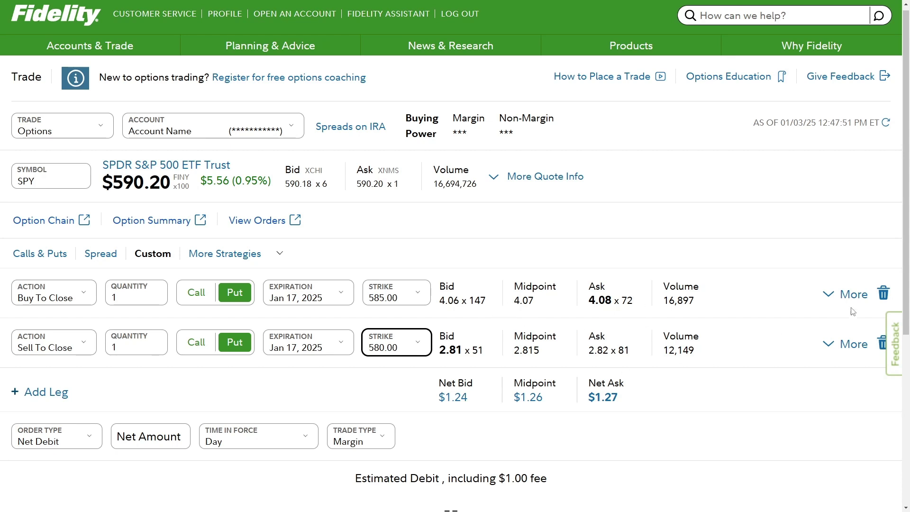
Step: Delete the 580.00 strike Sell To Close leg from the order
click(883, 342)
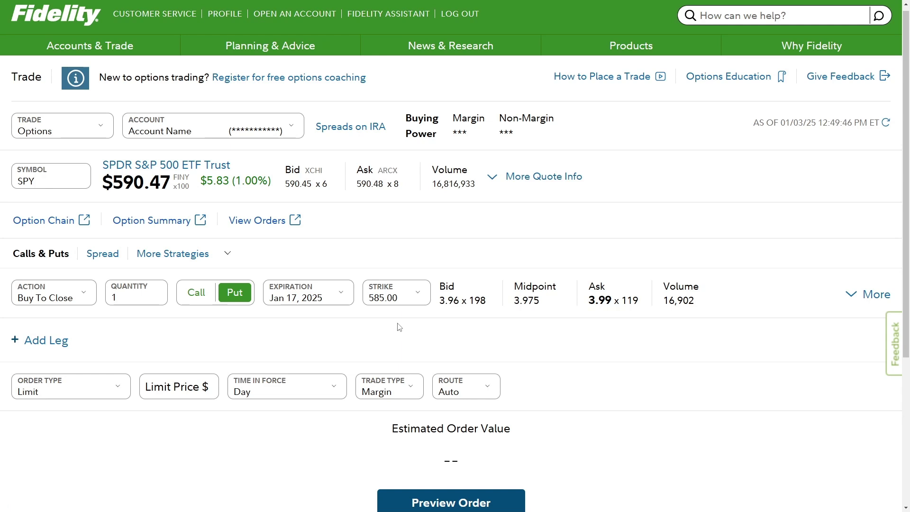